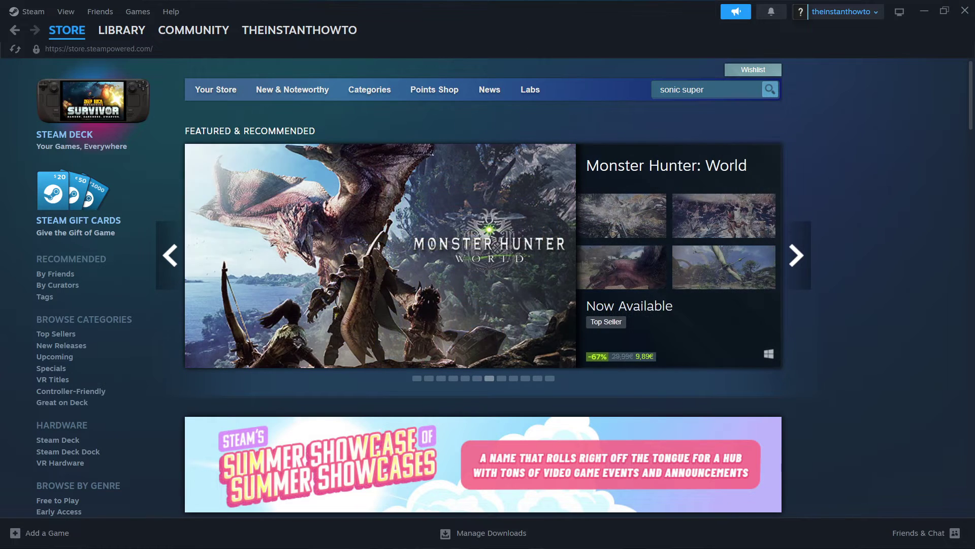
- Switch to the Chrome browser and open the Welcome to Steam result from the Google search for steam
{"action": "left_click_drag", "start_coordinate": [974, 51], "coordinate": [386, 32]}
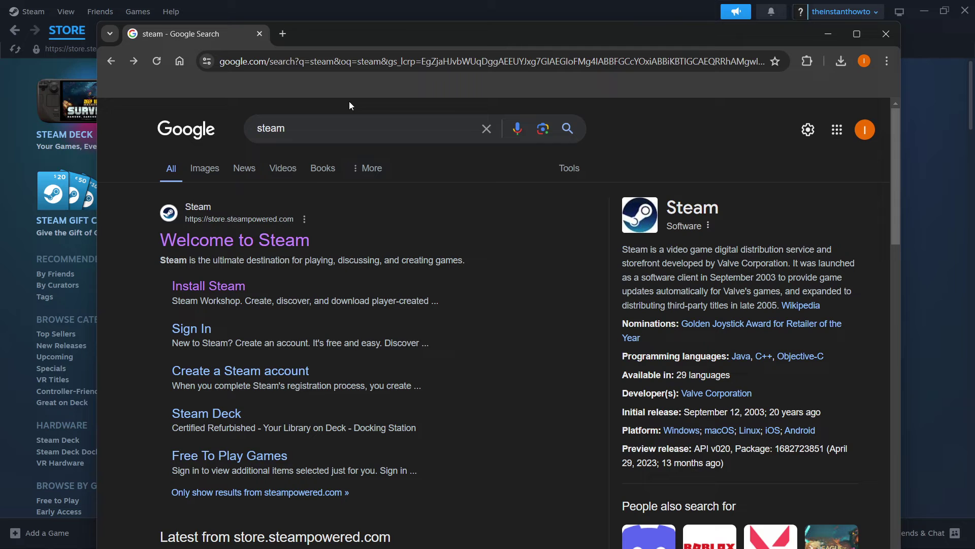
{"action": "left_click", "coordinate": [310, 132]}
{"action": "left_click", "coordinate": [505, 218]}
{"action": "mouse_move", "coordinate": [454, 140]}
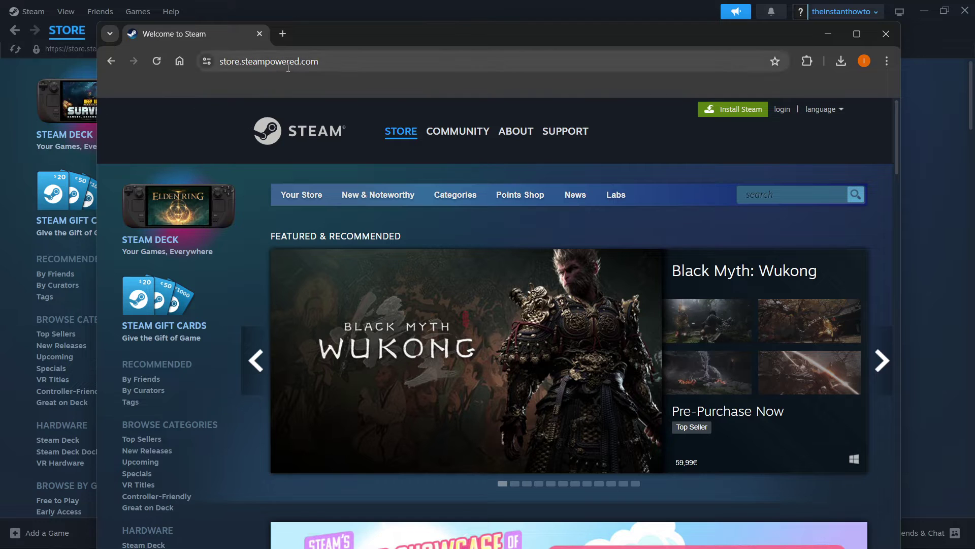
{"action": "left_click", "coordinate": [112, 61]}
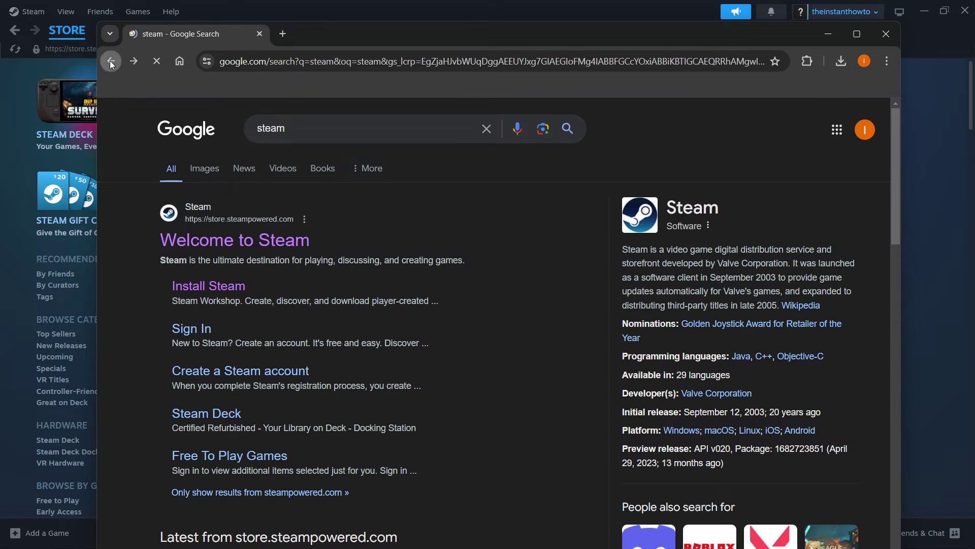
{"action": "left_click", "coordinate": [236, 243]}
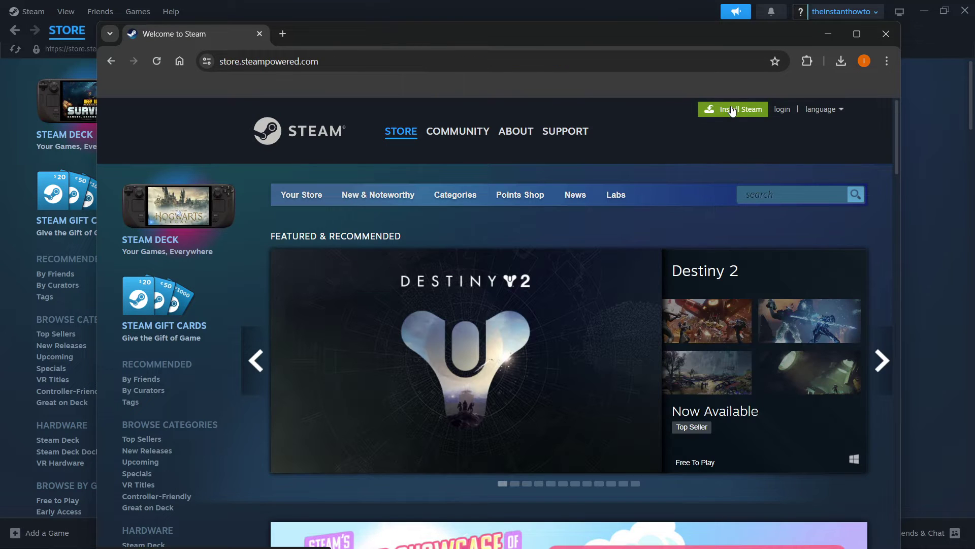
- Download the Windows version of the Steam installer from the Steam website and launch SteamSetup (2).exe
{"action": "left_click", "coordinate": [732, 111]}
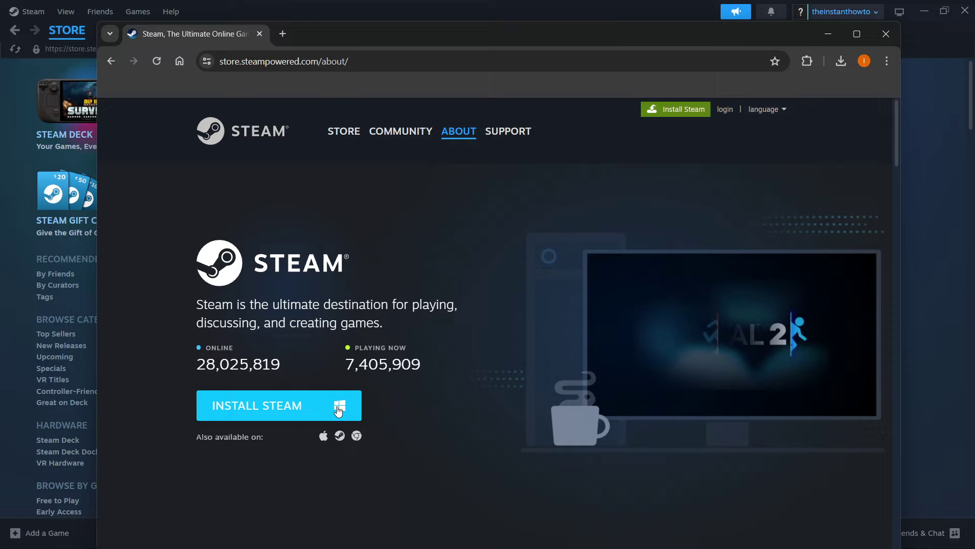
{"action": "left_click", "coordinate": [322, 404]}
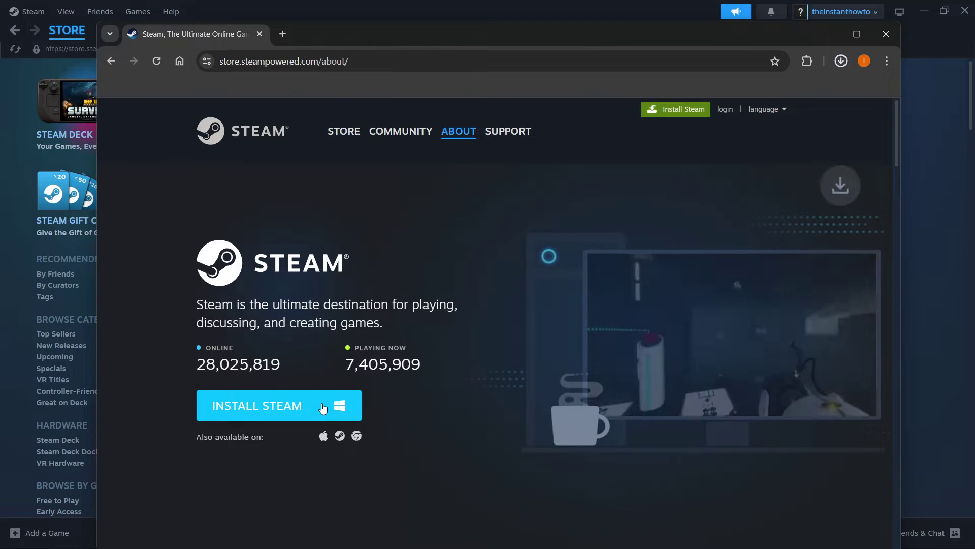
{"action": "mouse_move", "coordinate": [724, 90]}
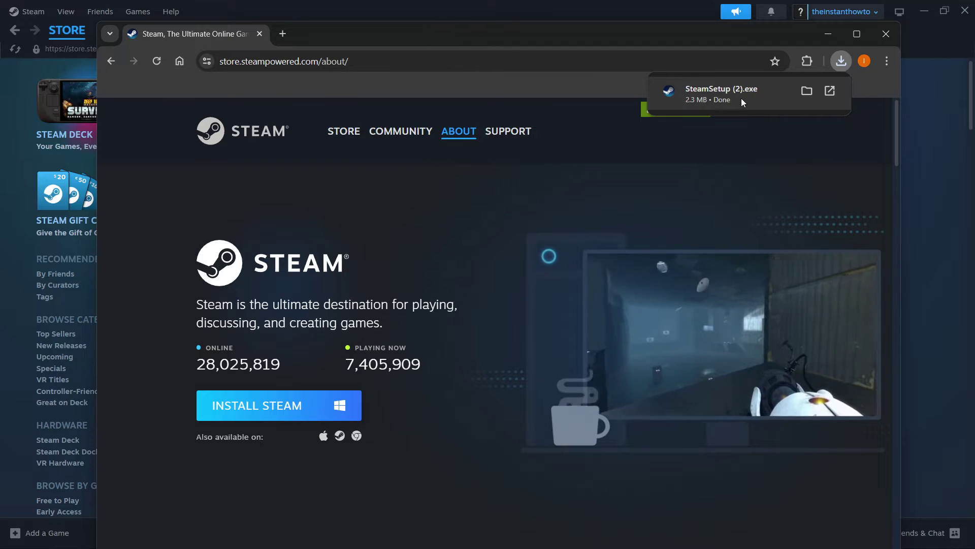
{"action": "left_click", "coordinate": [743, 93]}
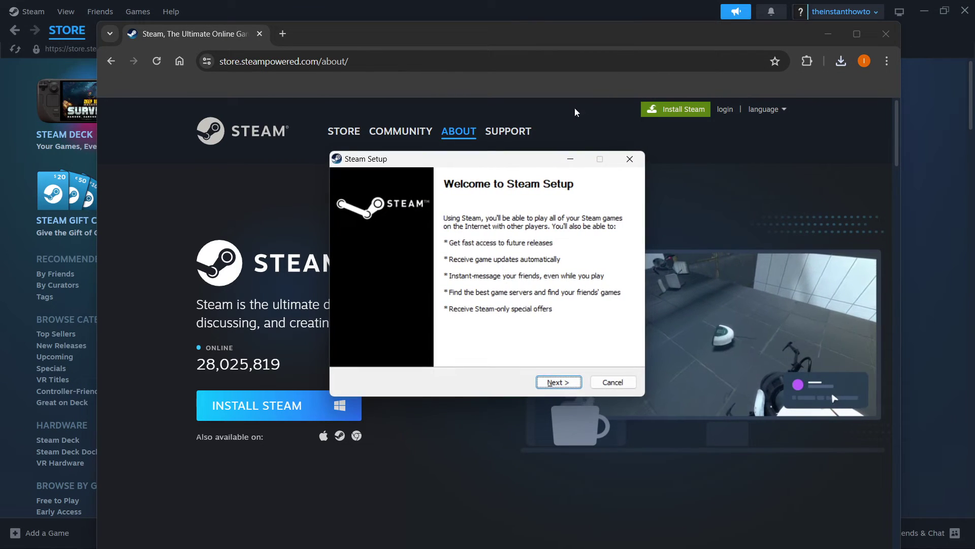
- Advance Steam Setup with English as the language to the install location page, then close the installer and the browser
{"action": "left_click_drag", "start_coordinate": [521, 162], "coordinate": [526, 126]}
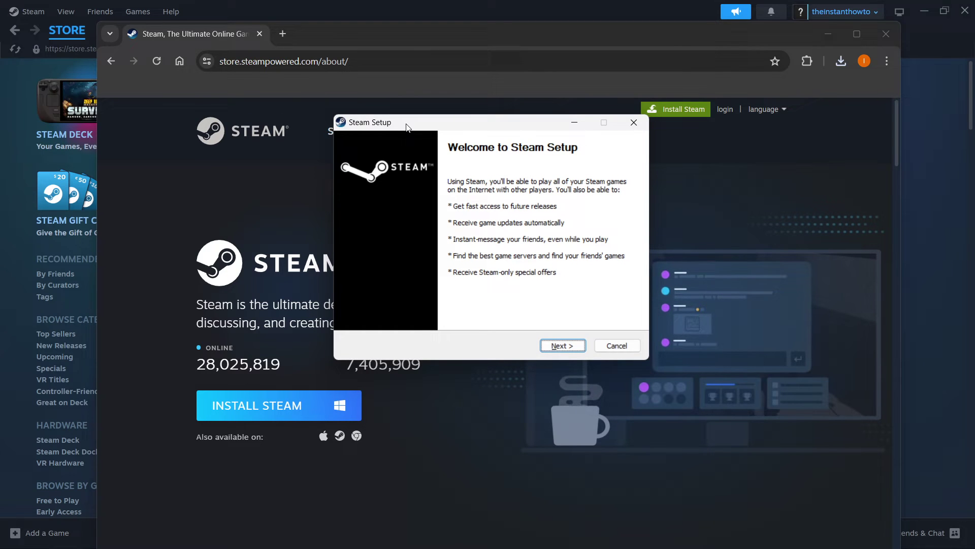
{"action": "left_click_drag", "start_coordinate": [416, 125], "coordinate": [415, 131]}
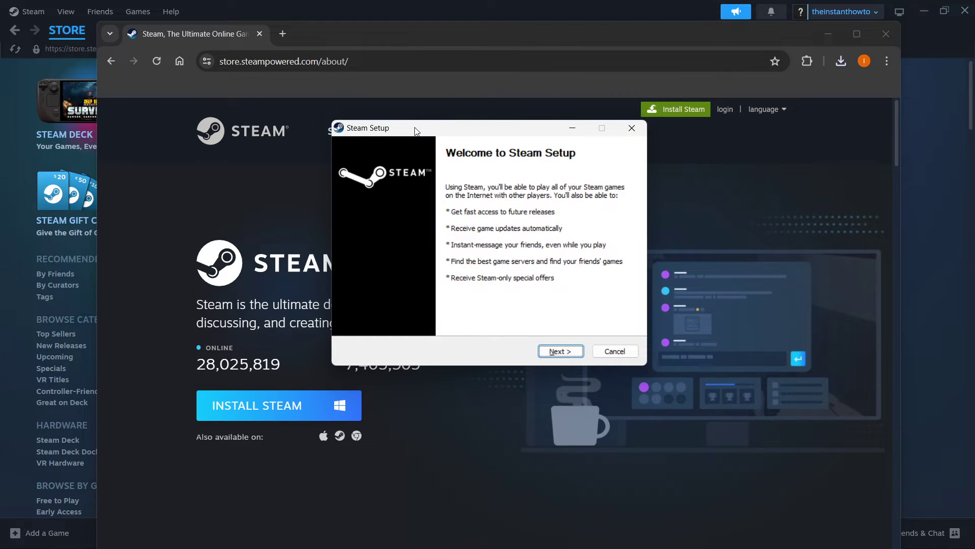
{"action": "left_click", "coordinate": [561, 351]}
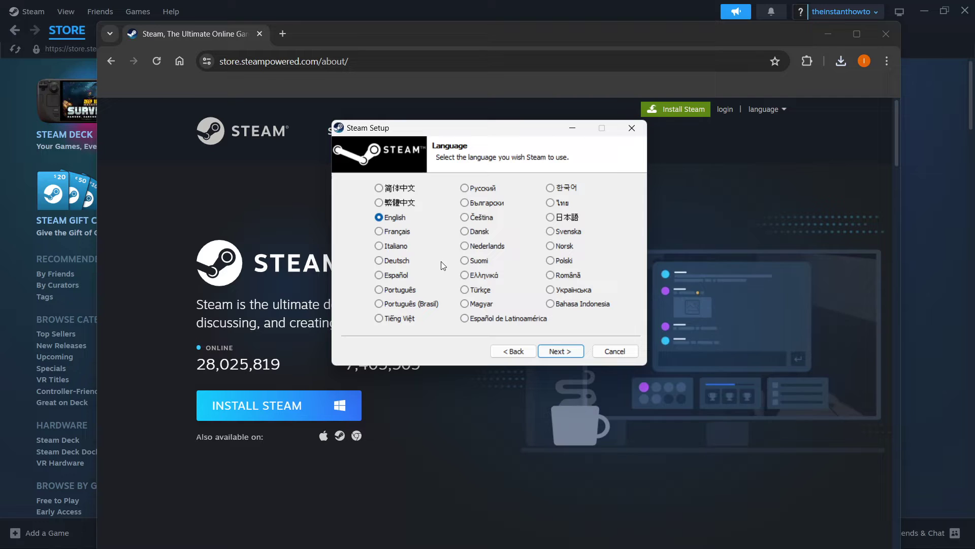
{"action": "left_click", "coordinate": [561, 352]}
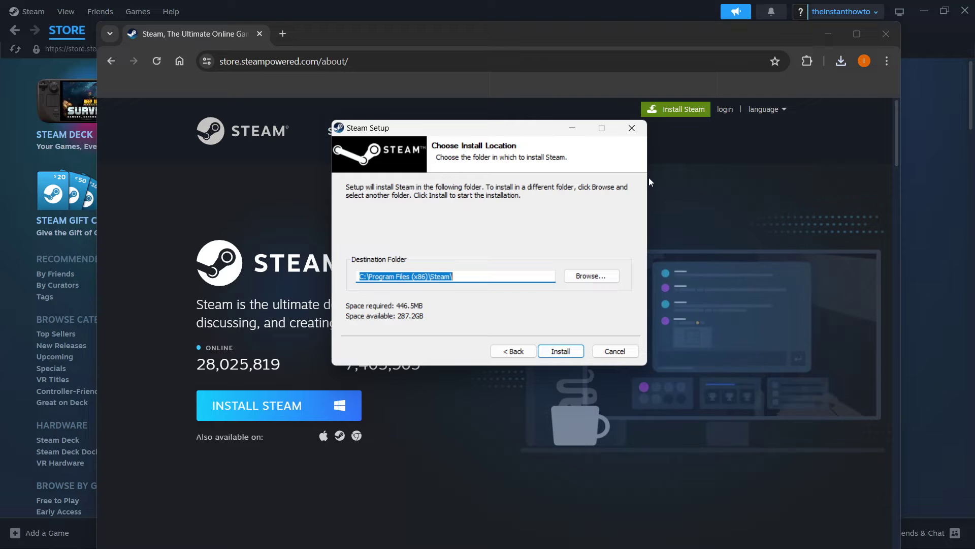
{"action": "left_click", "coordinate": [632, 128]}
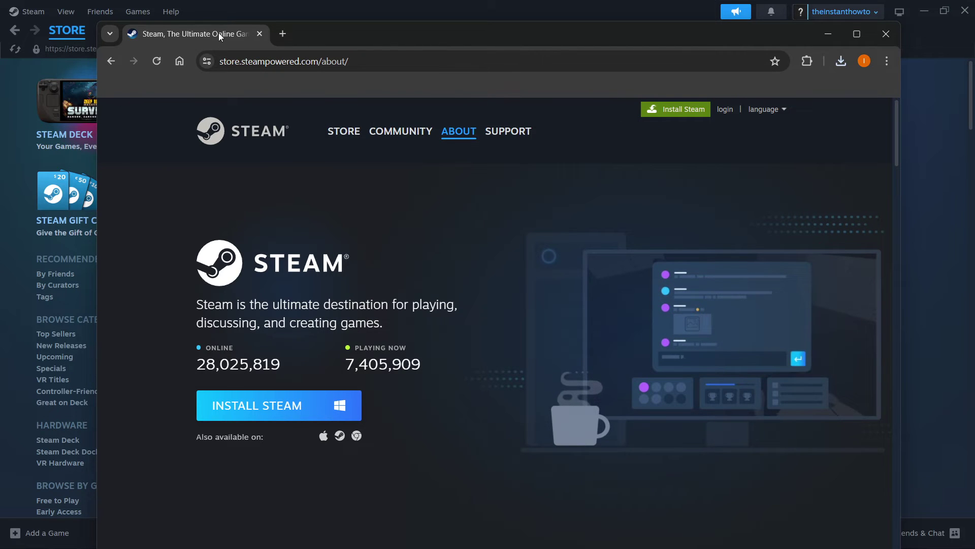
{"action": "left_click", "coordinate": [259, 34]}
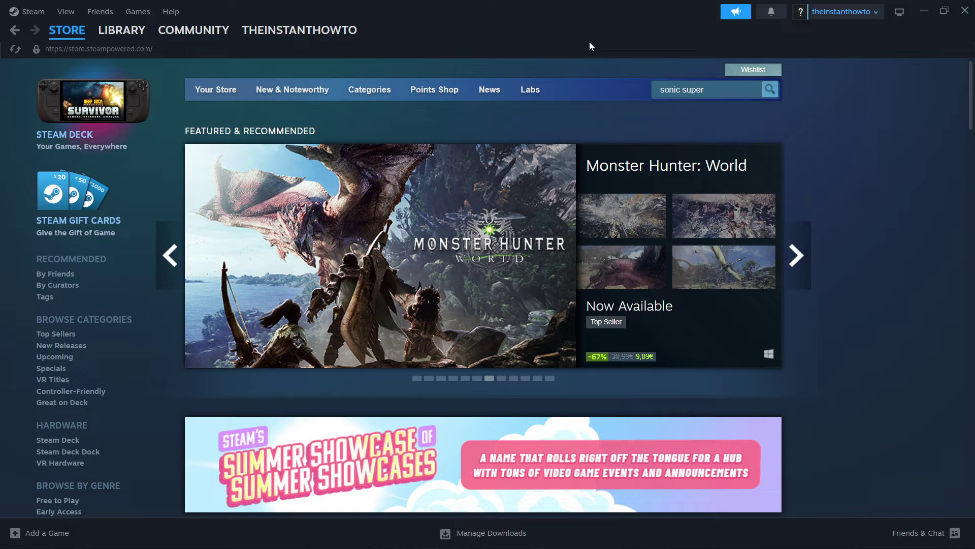
- Search the Steam store for "sonic superstars" and open the SONIC SUPERSTARS game page
{"action": "mouse_move", "coordinate": [675, 279]}
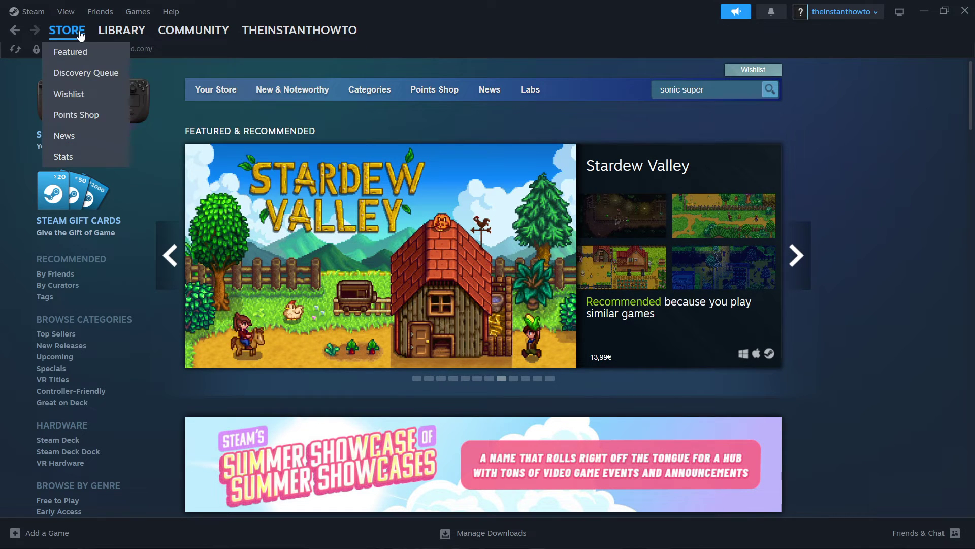
{"action": "left_click", "coordinate": [57, 33]}
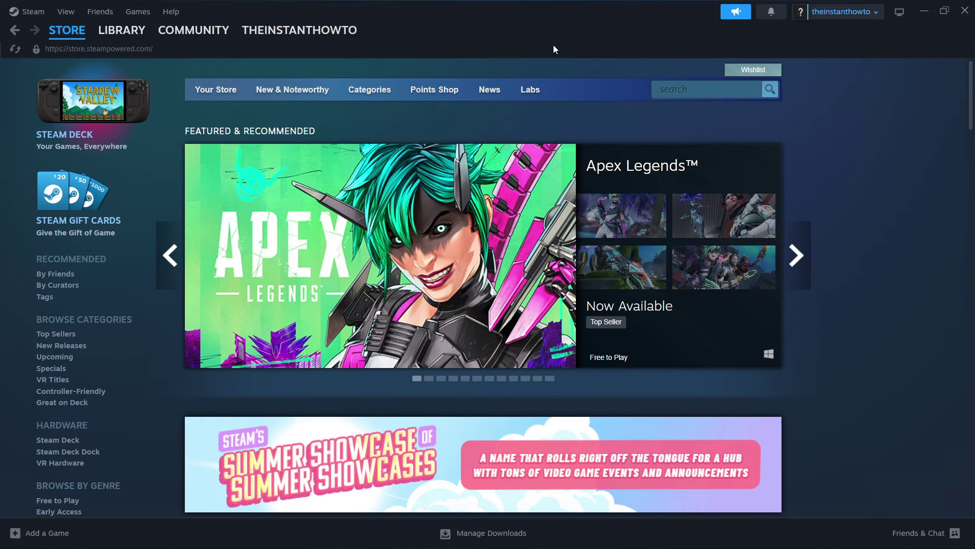
{"action": "left_click", "coordinate": [684, 90]}
{"action": "type", "text": "sonic s"}
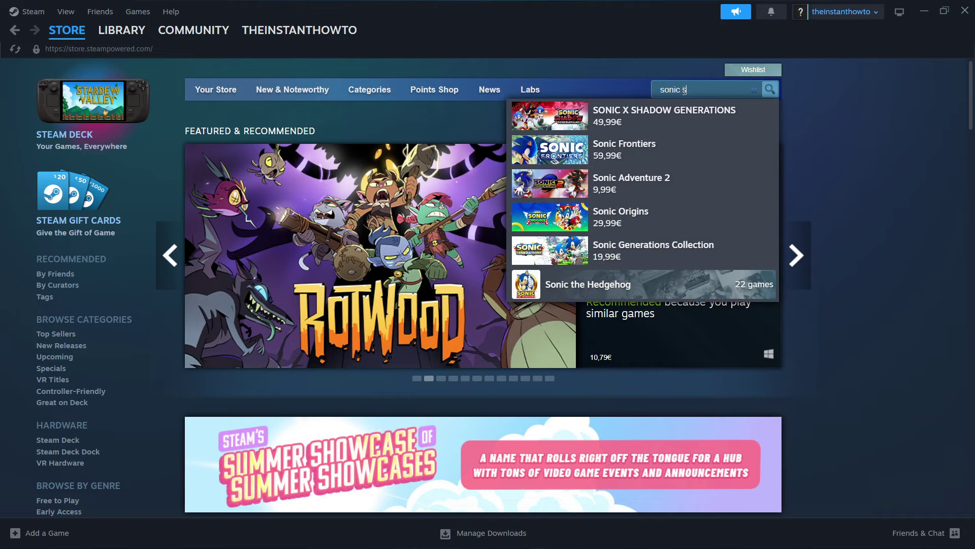
{"action": "type", "text": "uperstars"}
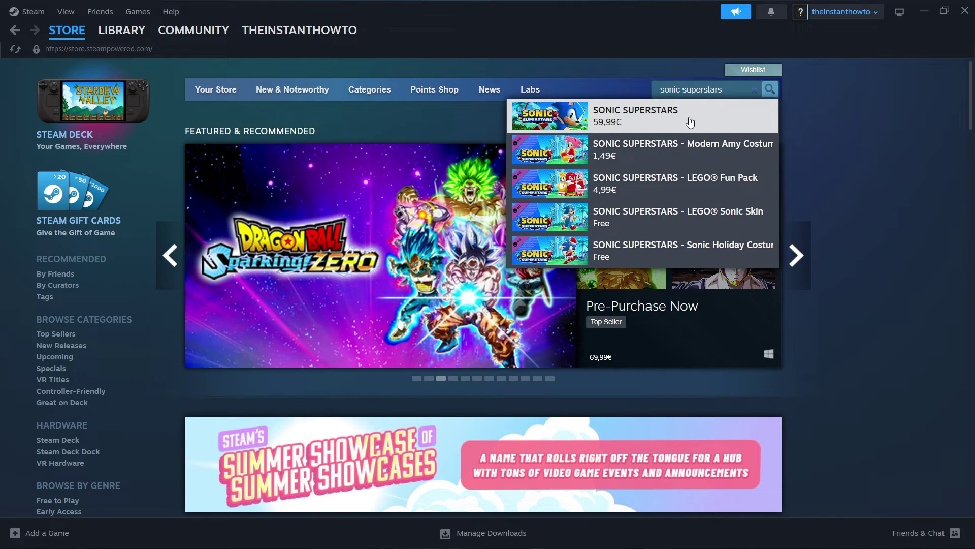
{"action": "left_click", "coordinate": [648, 123]}
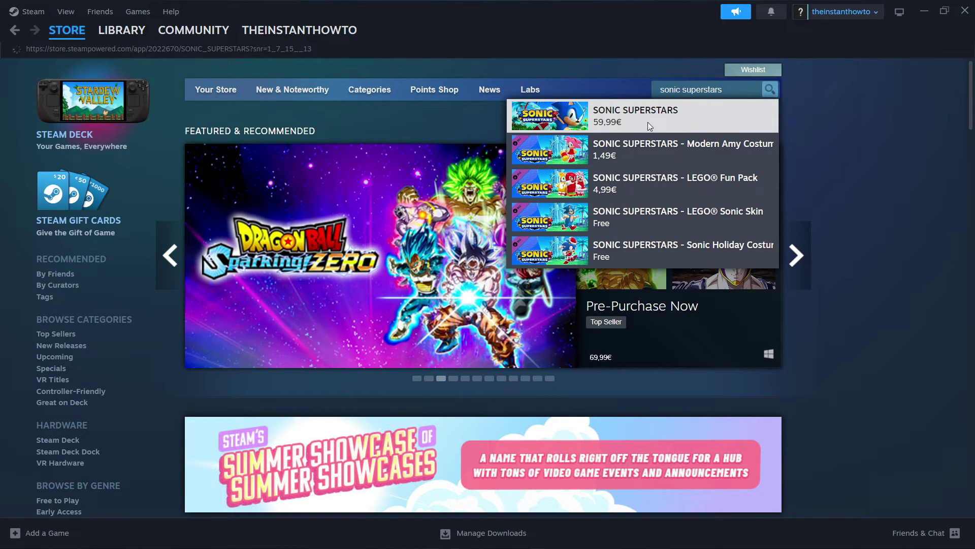
- Add the standard edition of SONIC SUPERSTARS to the cart and view the shopping cart
{"action": "scroll", "coordinate": [94, 248], "scroll_direction": "down", "scroll_amount": 1}
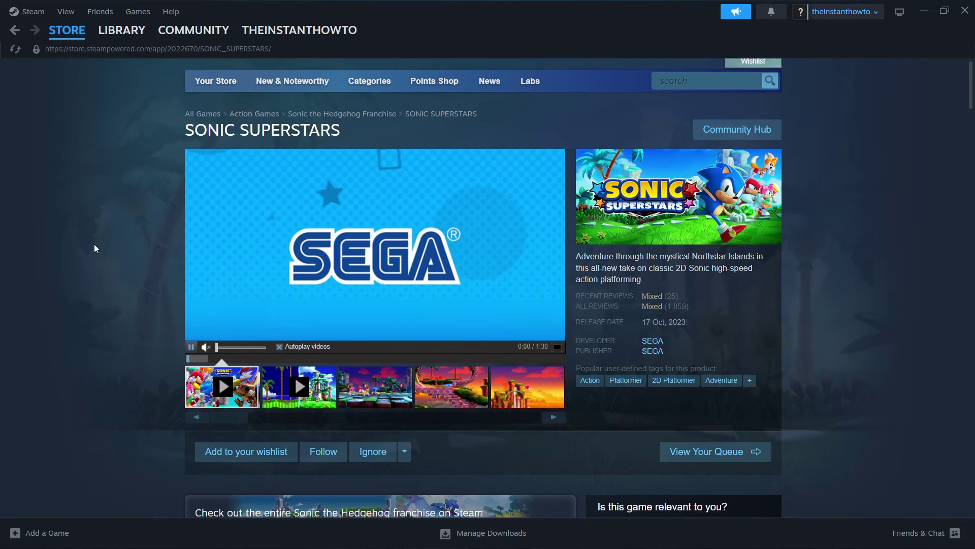
{"action": "scroll", "coordinate": [95, 239], "scroll_direction": "down", "scroll_amount": 8}
{"action": "scroll", "coordinate": [97, 237], "scroll_direction": "up", "scroll_amount": 2}
{"action": "left_click_drag", "start_coordinate": [187, 204], "coordinate": [353, 193]}
{"action": "left_click", "coordinate": [379, 200]}
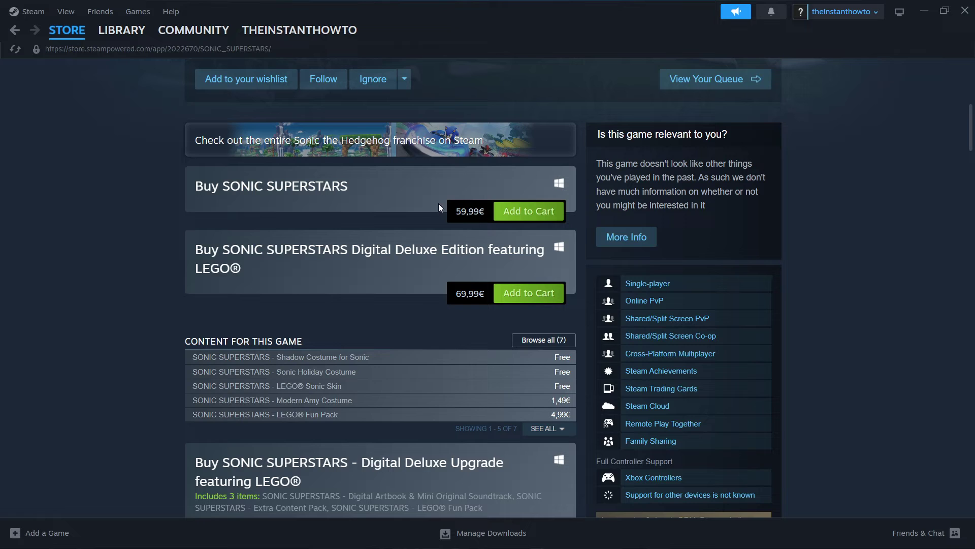
{"action": "left_click", "coordinate": [528, 210]}
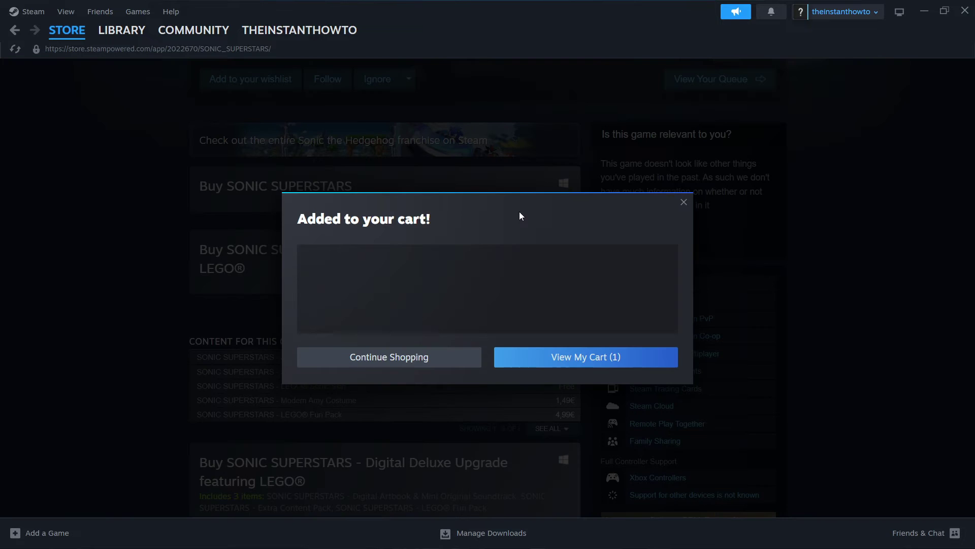
{"action": "left_click", "coordinate": [595, 359]}
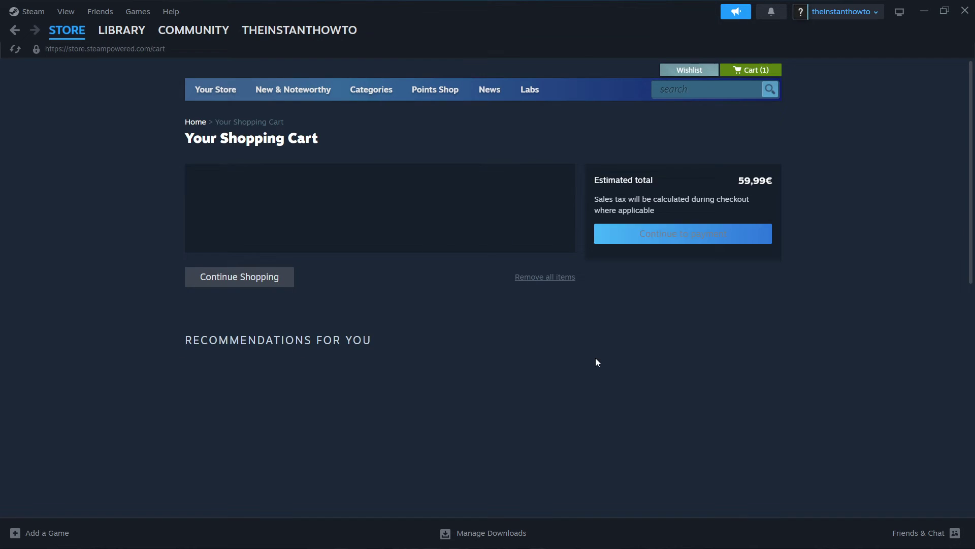
- Set the SONIC SUPERSTARS purchase to "For my account" and proceed to checkout with PayPal as the payment method
{"action": "left_click", "coordinate": [398, 238]}
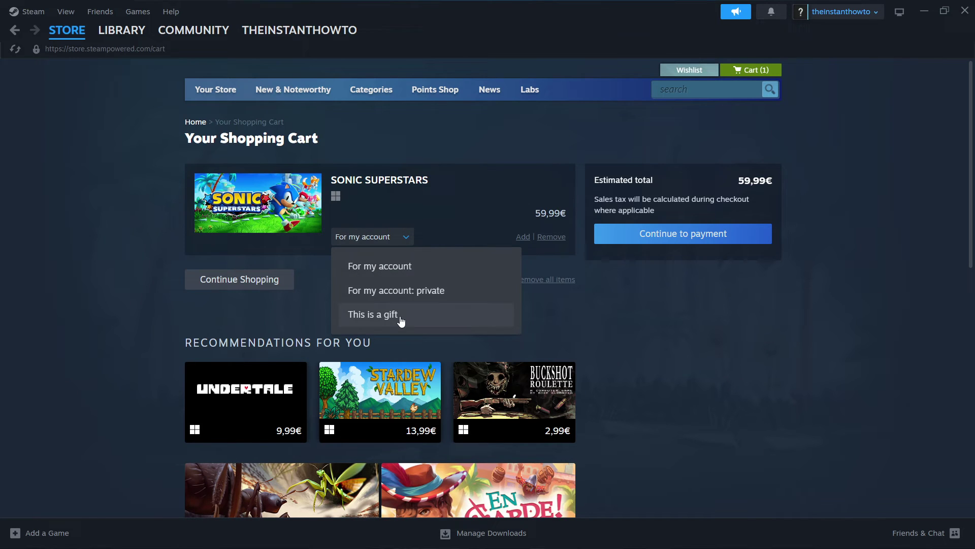
{"action": "left_click", "coordinate": [417, 270]}
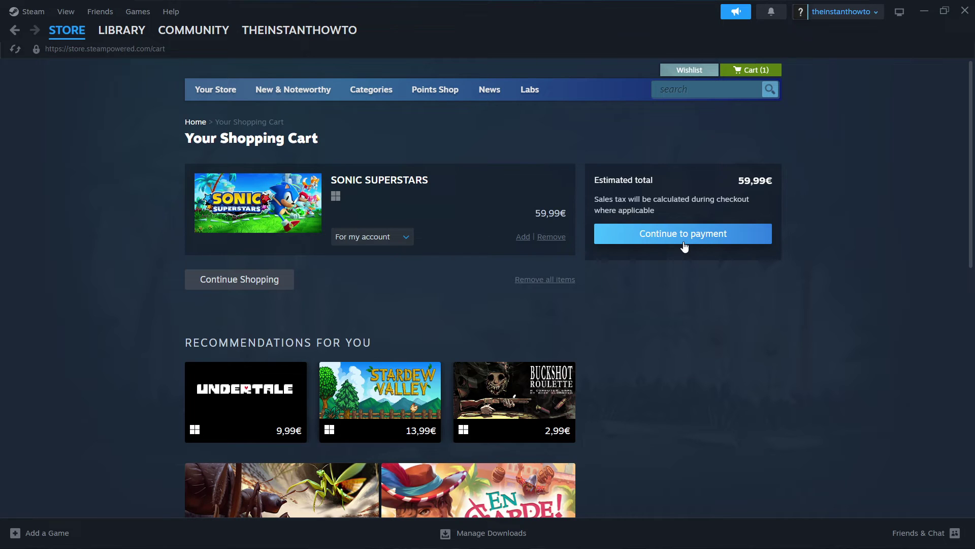
{"action": "left_click", "coordinate": [660, 239]}
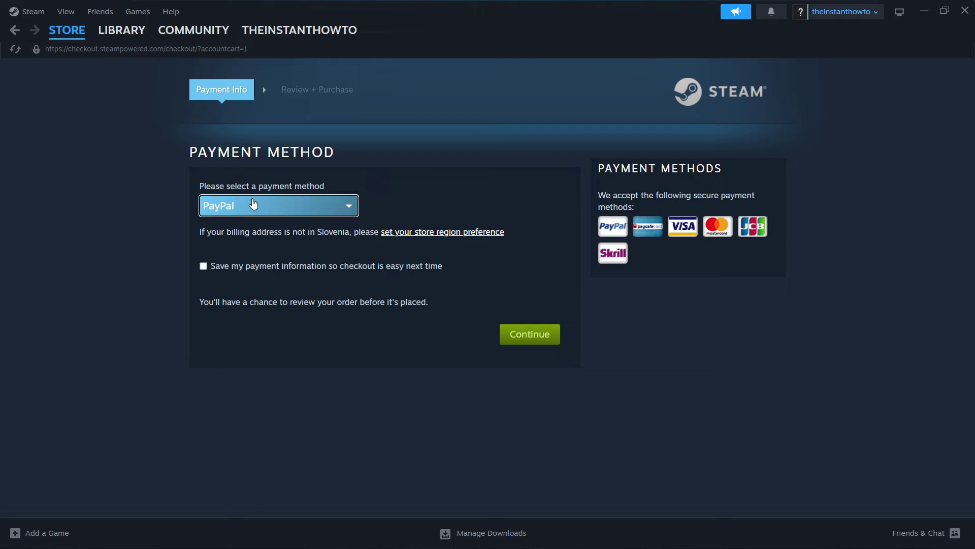
{"action": "left_click", "coordinate": [253, 204]}
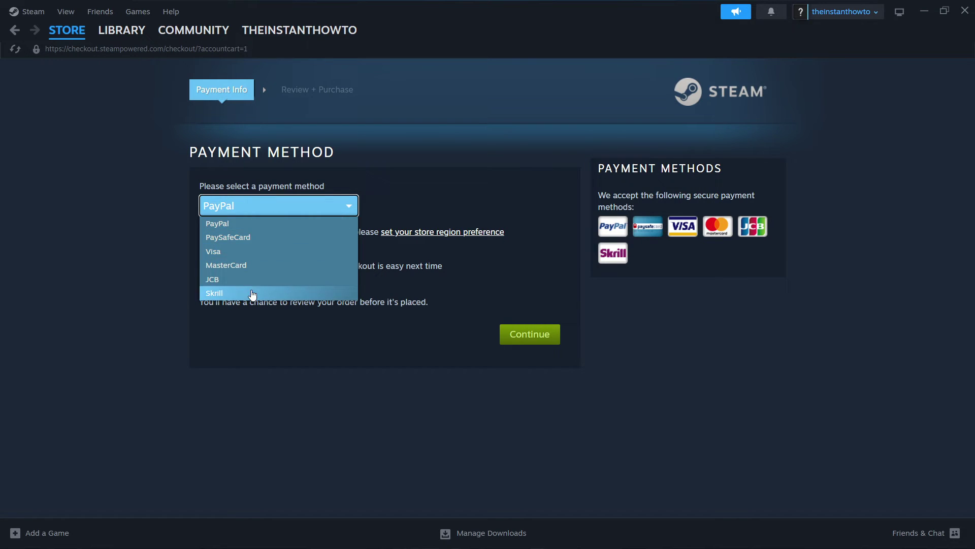
{"action": "left_click", "coordinate": [259, 226]}
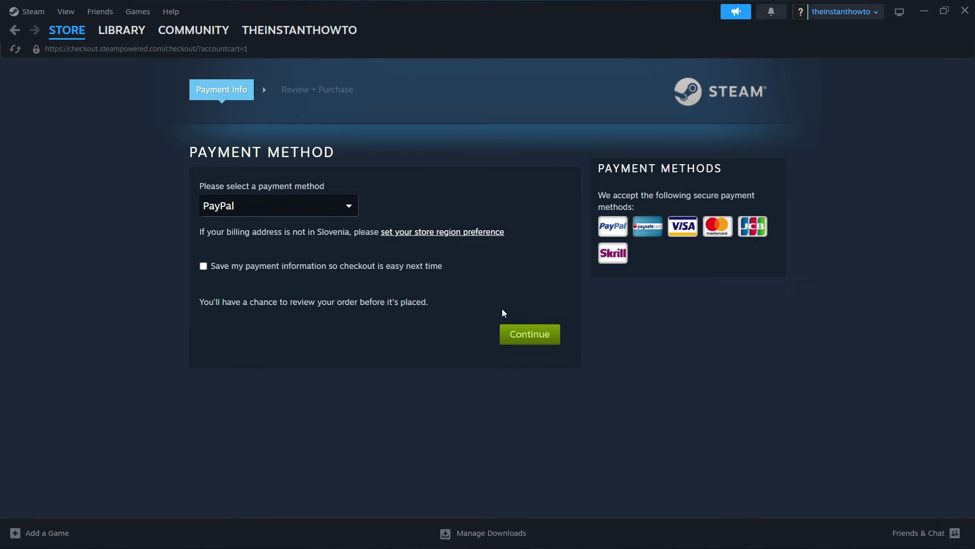
- Open the game library and check the content types offered in its category filter
{"action": "left_click", "coordinate": [122, 31]}
{"action": "left_click", "coordinate": [52, 93]}
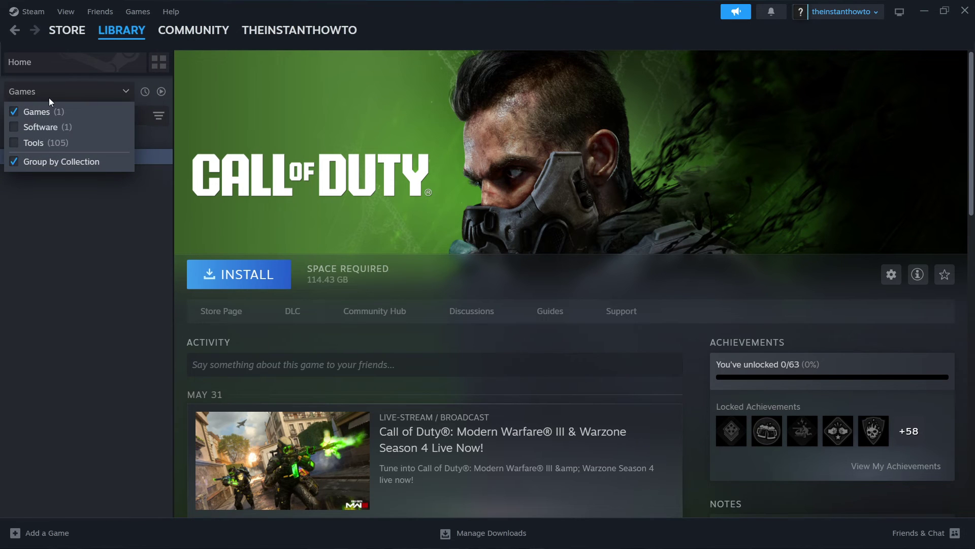
{"action": "left_click", "coordinate": [49, 96]}
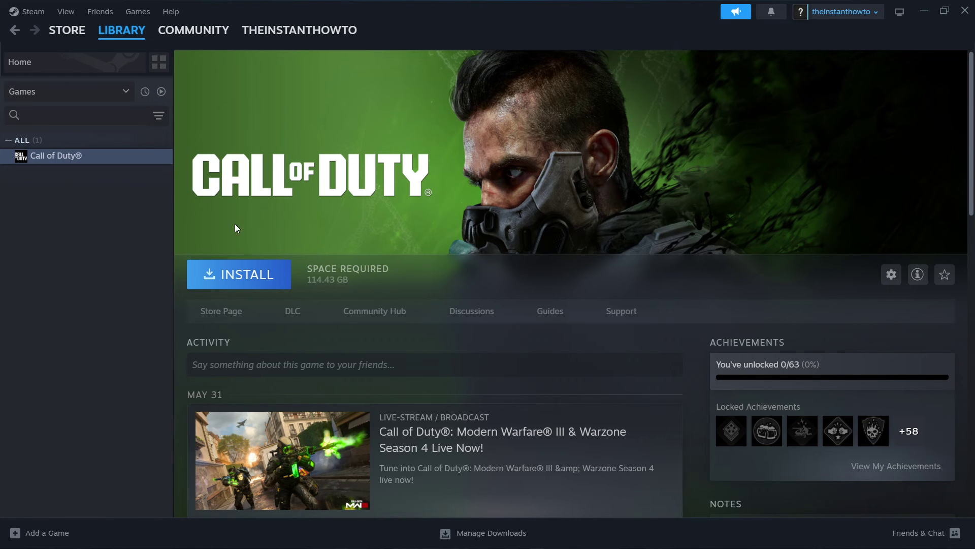
- Review the installation options for Call of Duty, including shortcuts and target drive, and close them without installing
{"action": "left_click", "coordinate": [239, 273]}
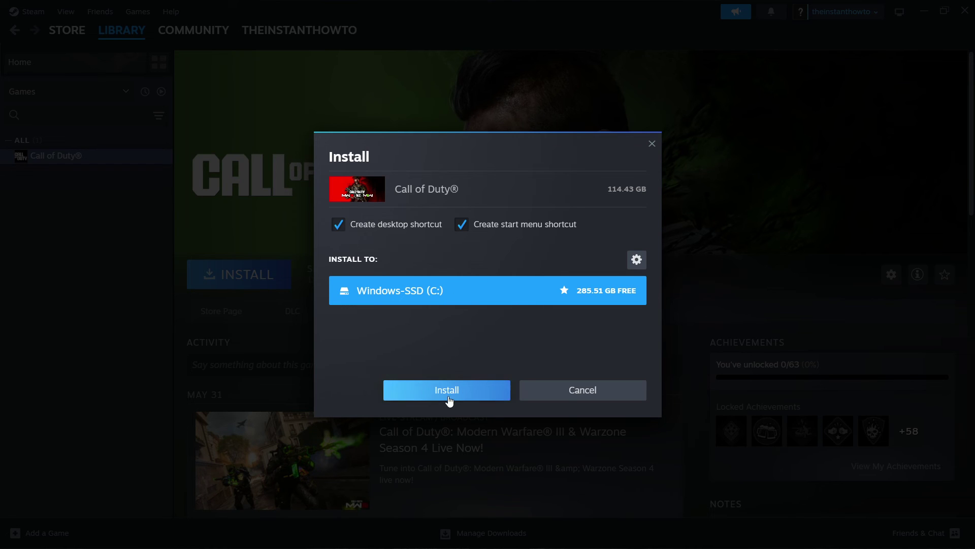
{"action": "left_click", "coordinate": [652, 145]}
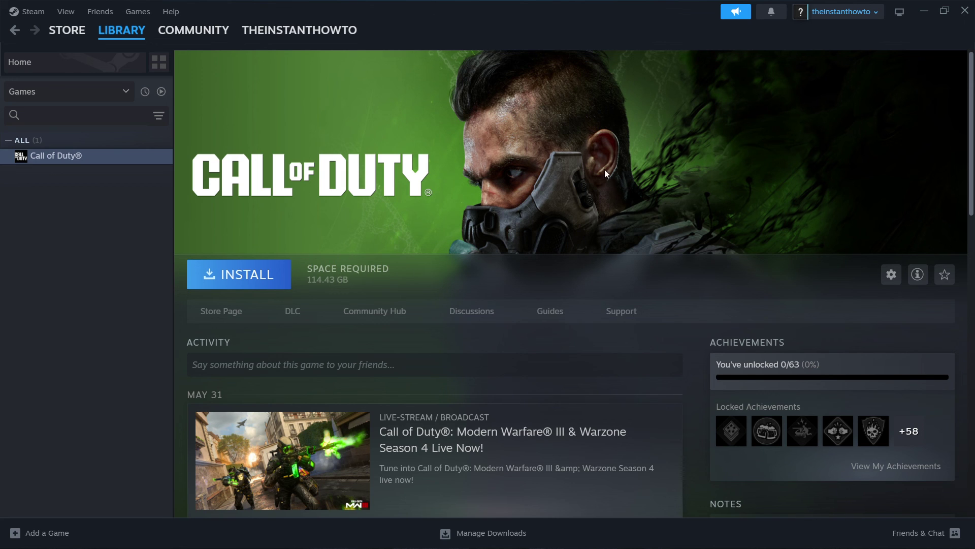
{"action": "left_click", "coordinate": [270, 273]}
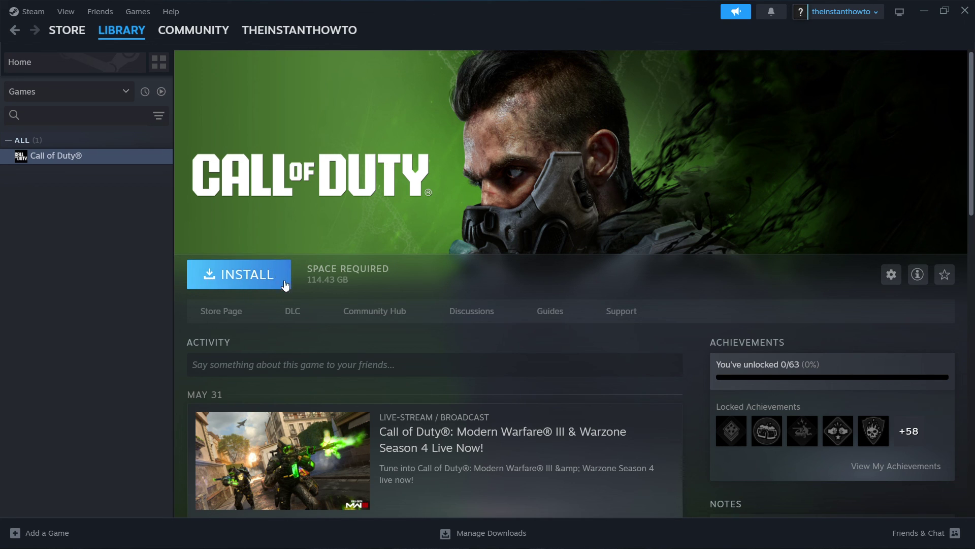